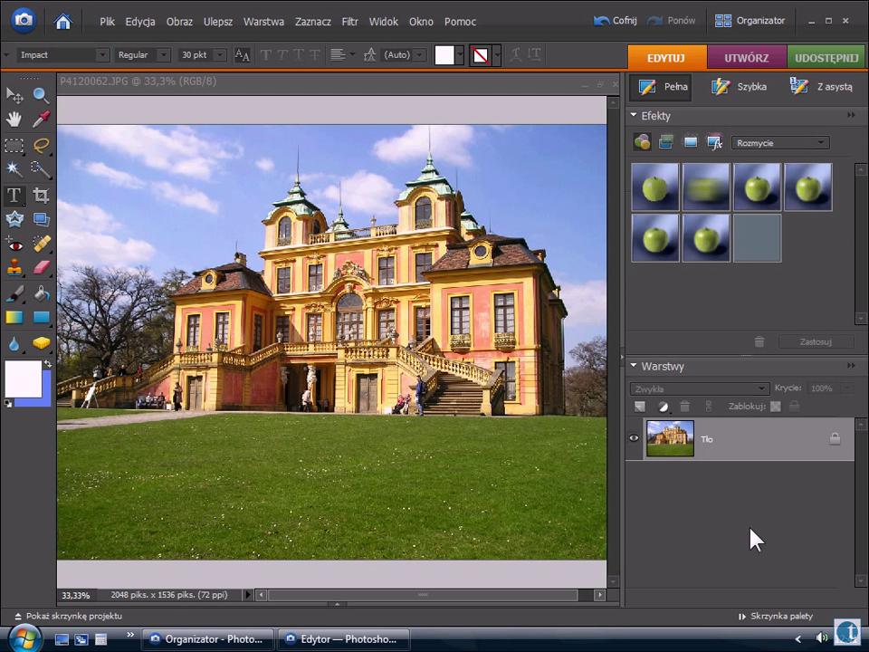
# - Set the text colour to white and keep Impact as the font
pyautogui.click(454, 58)
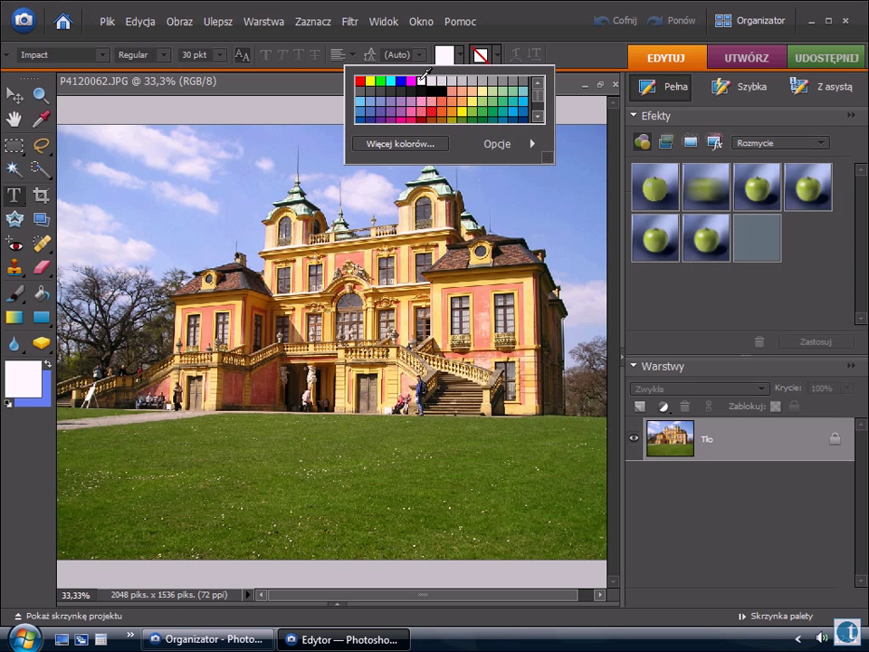
pyautogui.click(463, 64)
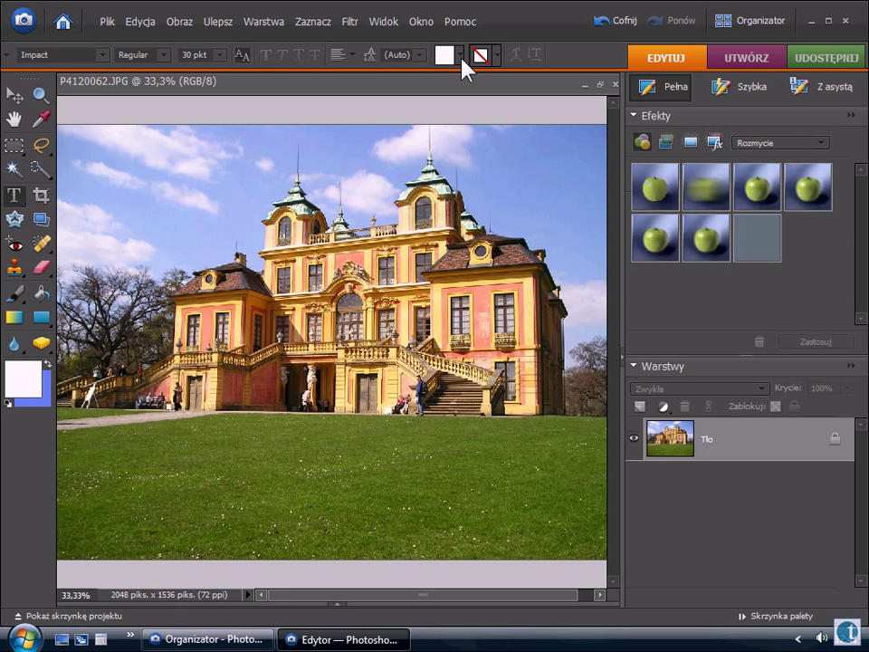
pyautogui.click(105, 55)
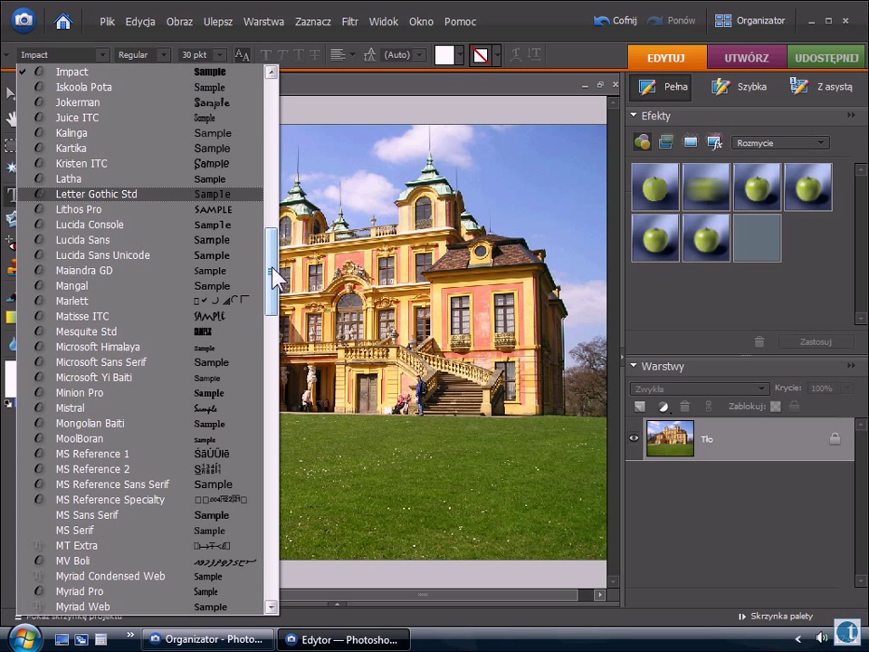
pyautogui.moveTo(272, 271); pyautogui.dragTo(272, 232)
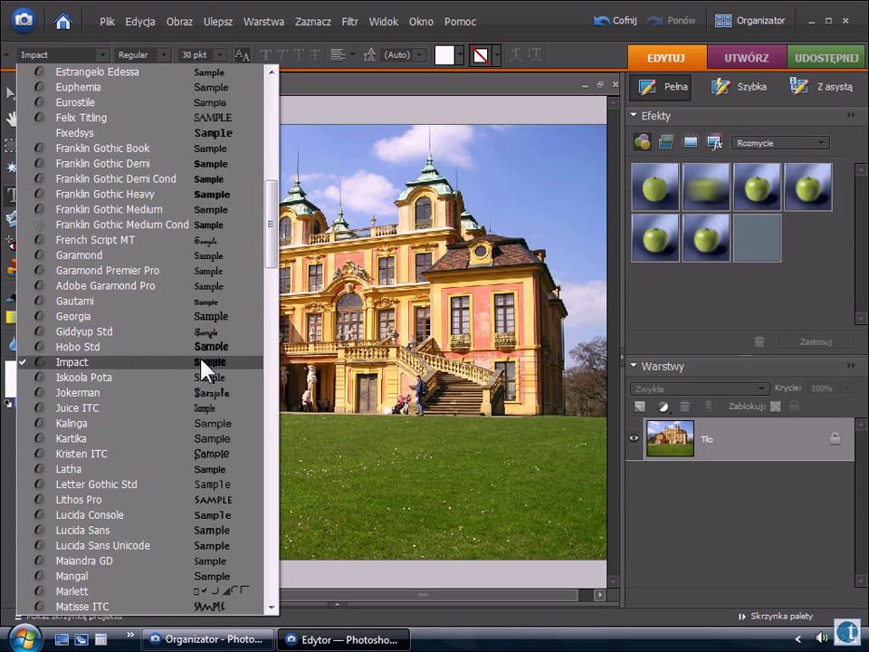
pyautogui.click(106, 362)
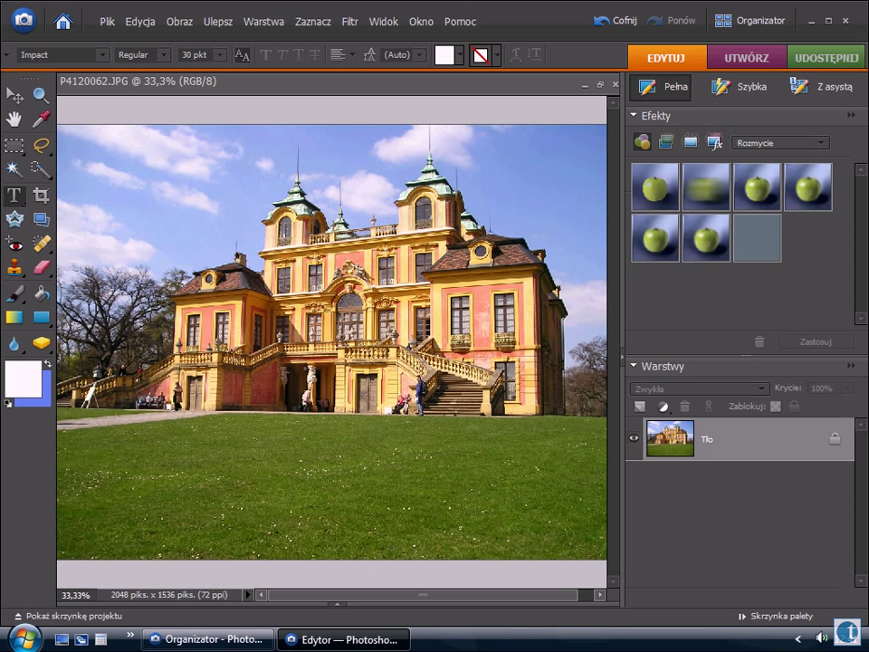
# - Add placeholder text 'Zamek' in the sky, select it, and set its size to 72 pt
pyautogui.click(142, 188)
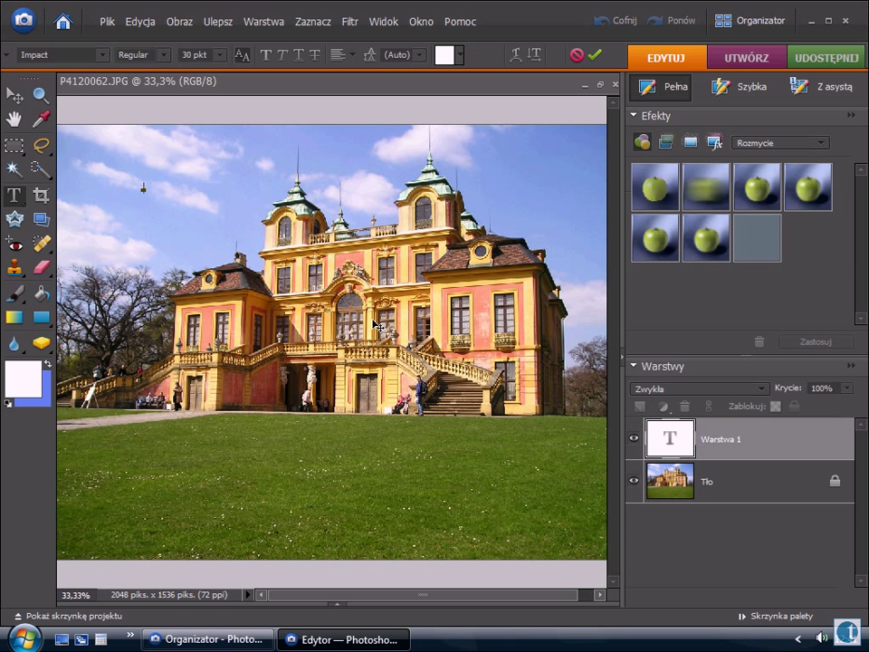
pyautogui.write('Zamek')
pyautogui.hotkey('ctrl', 'a')
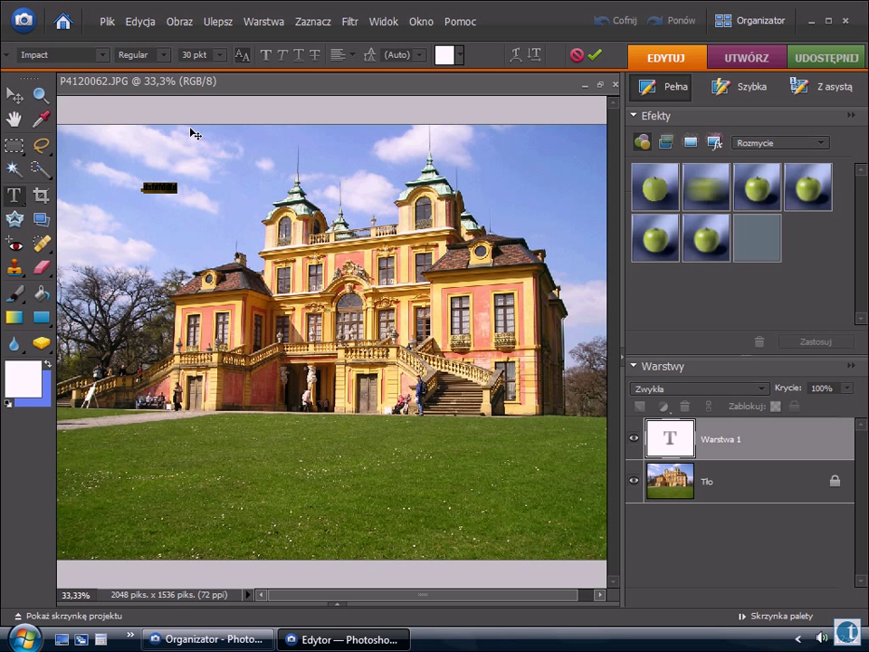
pyautogui.click(220, 55)
pyautogui.click(207, 275)
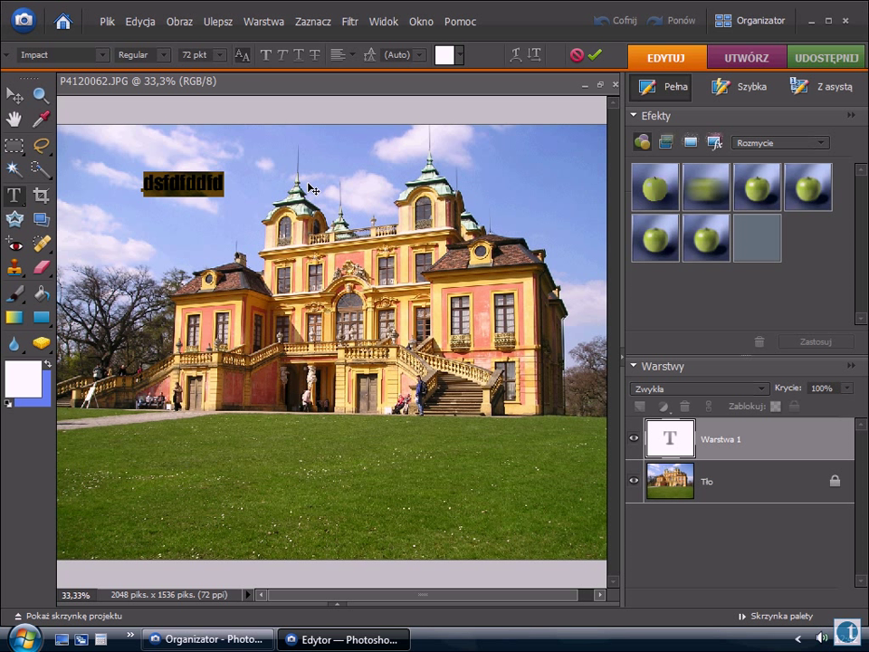
pyautogui.click(192, 56)
# - Apply a 150 pt size to the placeholder text, then select all of it
pyautogui.write('150')
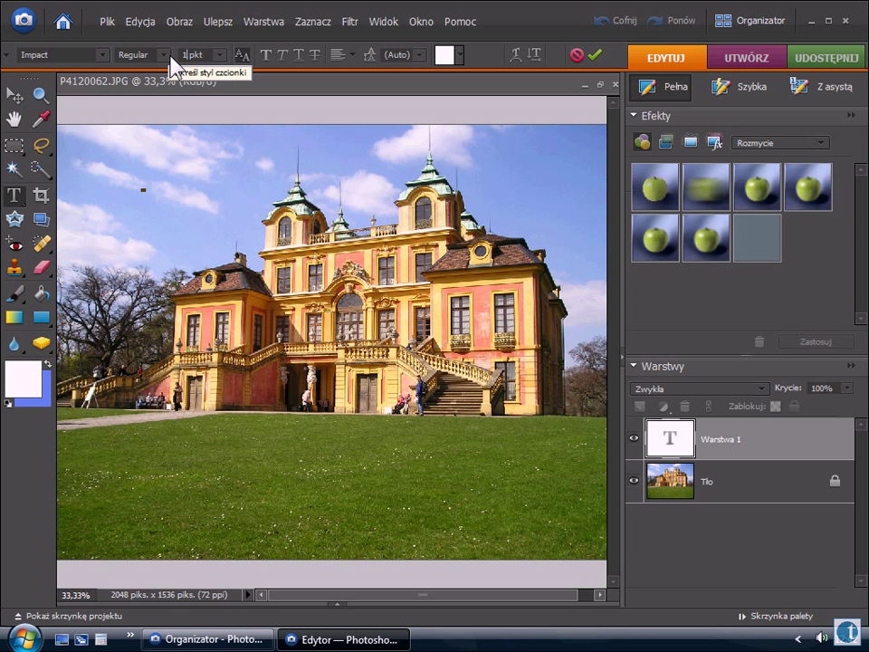
pyautogui.press('Return')
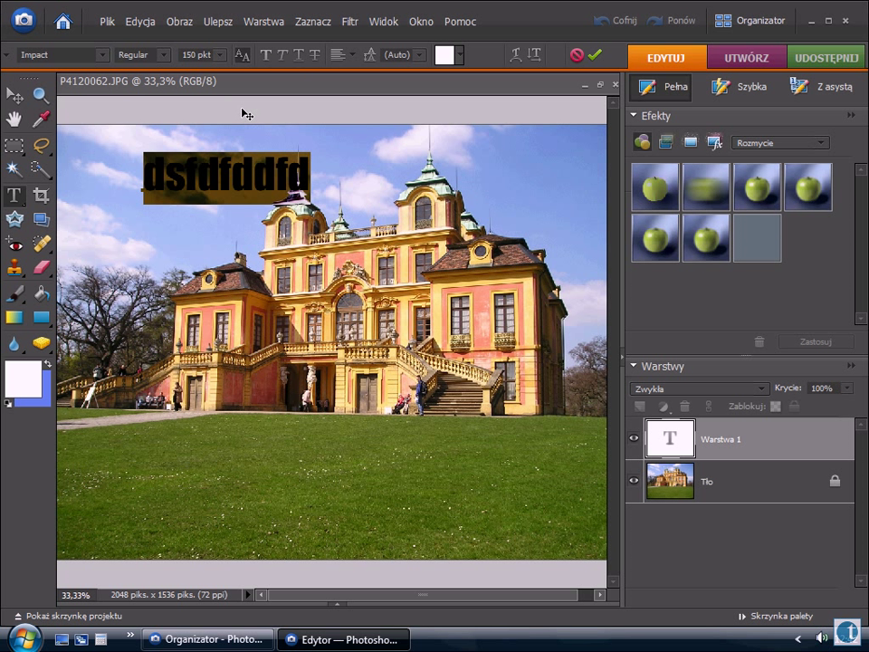
pyautogui.click(219, 178)
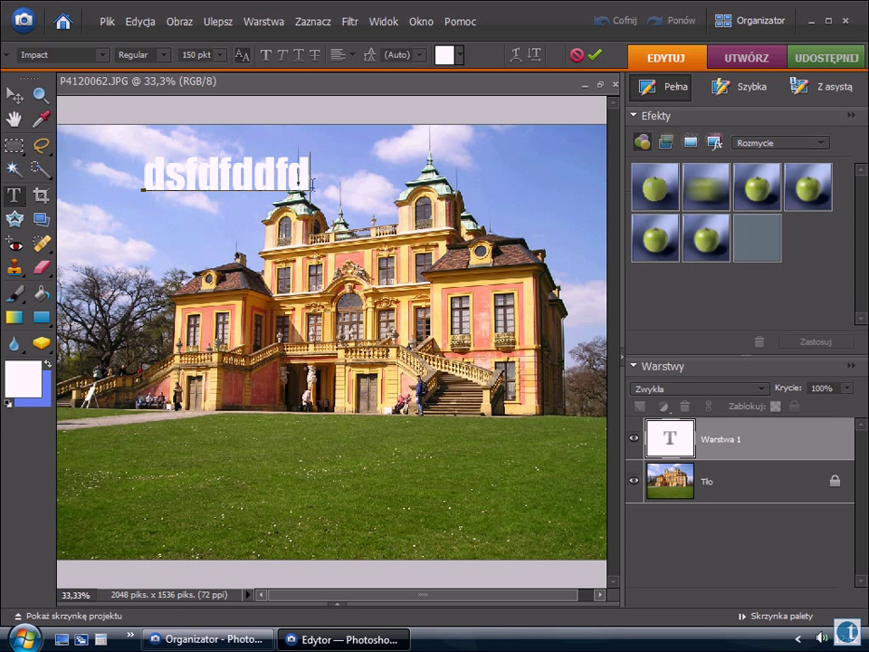
pyautogui.moveTo(312, 178); pyautogui.dragTo(141, 178)
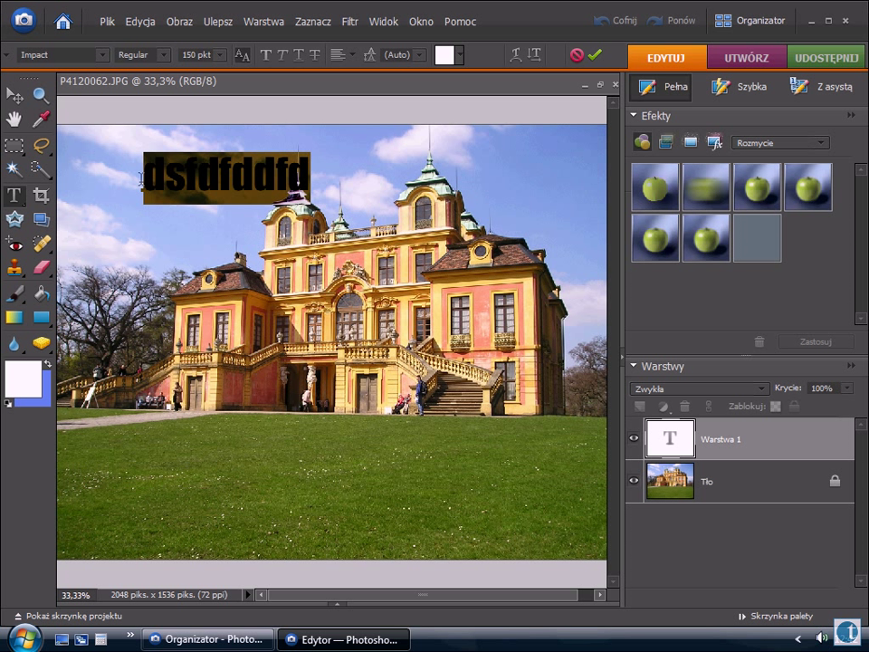
# - Replace the placeholder with '© 2008' plus the author's name and commit the text
pyautogui.write('©')
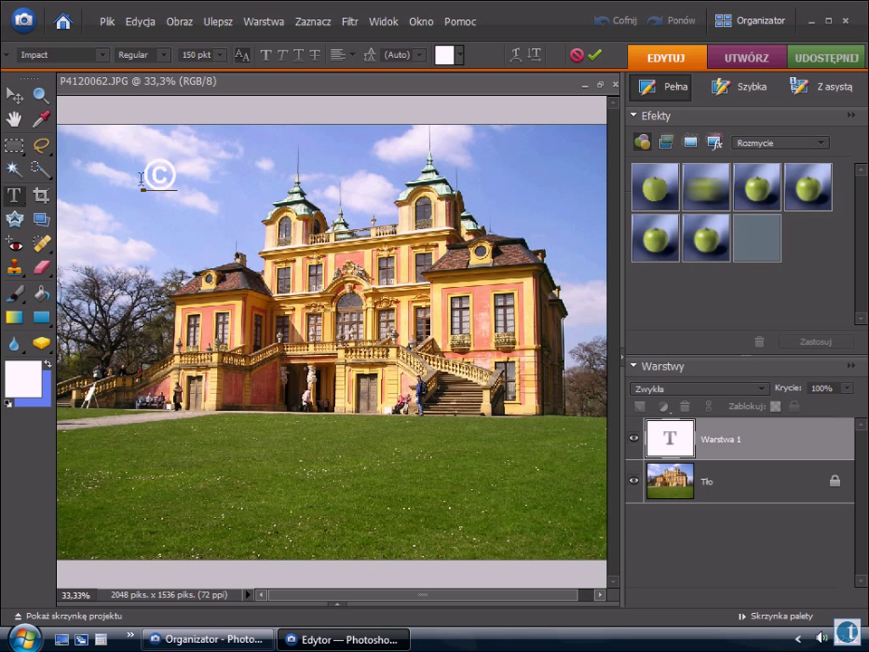
pyautogui.write(' 2008')
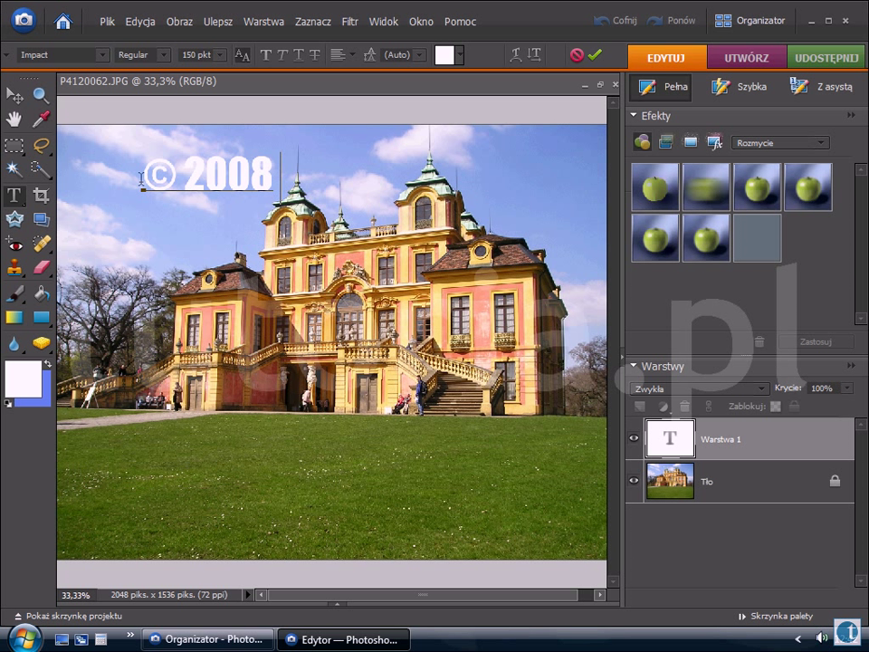
pyautogui.write(' Ja')
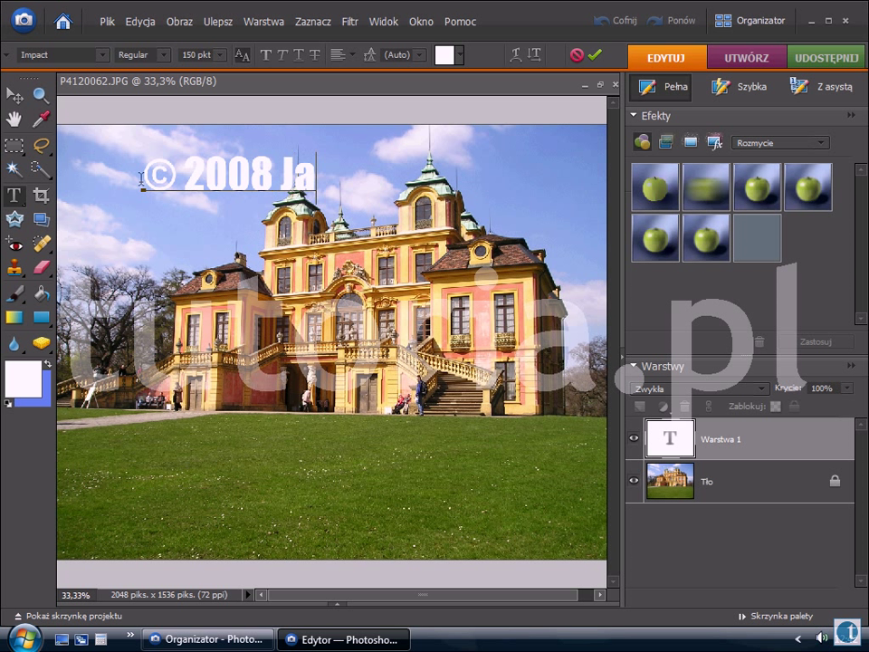
pyautogui.write('n Kowalsk')
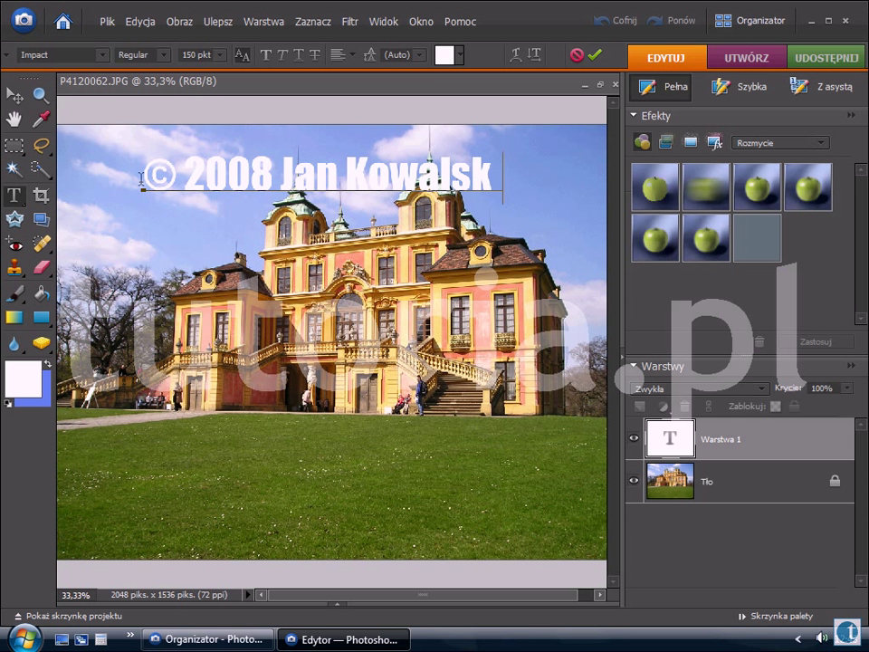
pyautogui.write('i')
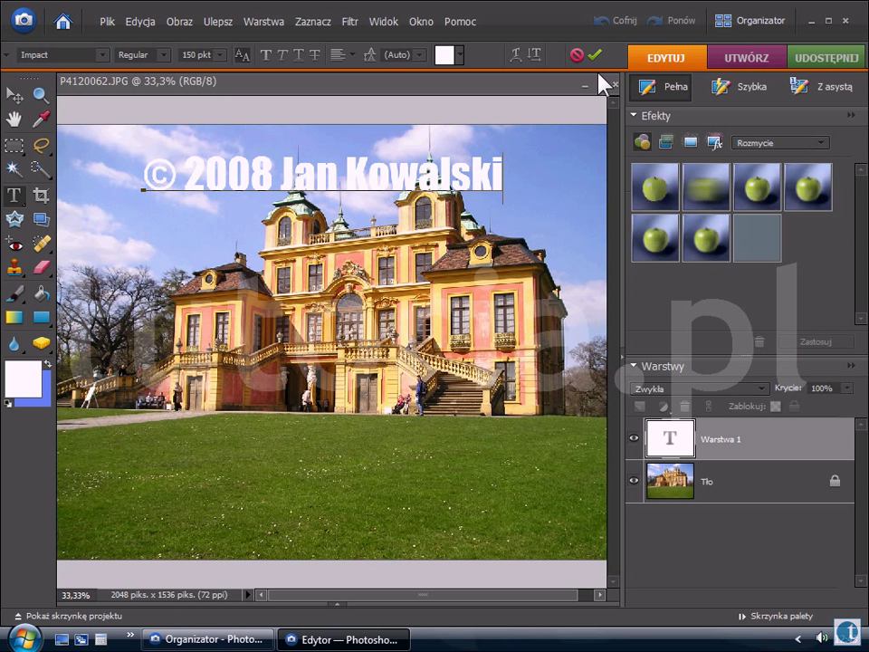
pyautogui.click(595, 56)
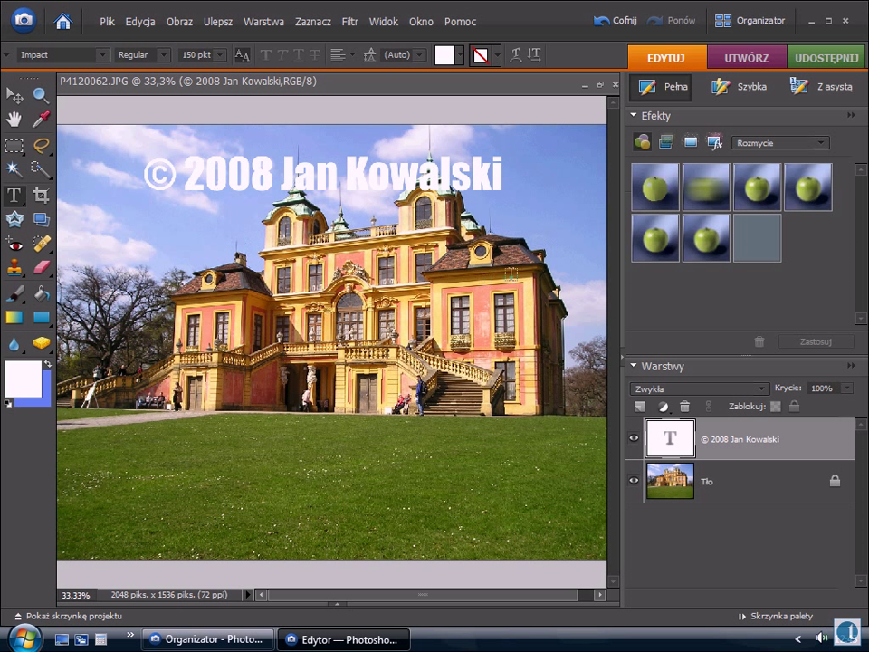
# - Apply the Simple Inner (Prosty wewnętrzny) bevel style from the Bevels (Stożki) category to the text
pyautogui.click(668, 142)
pyautogui.click(777, 143)
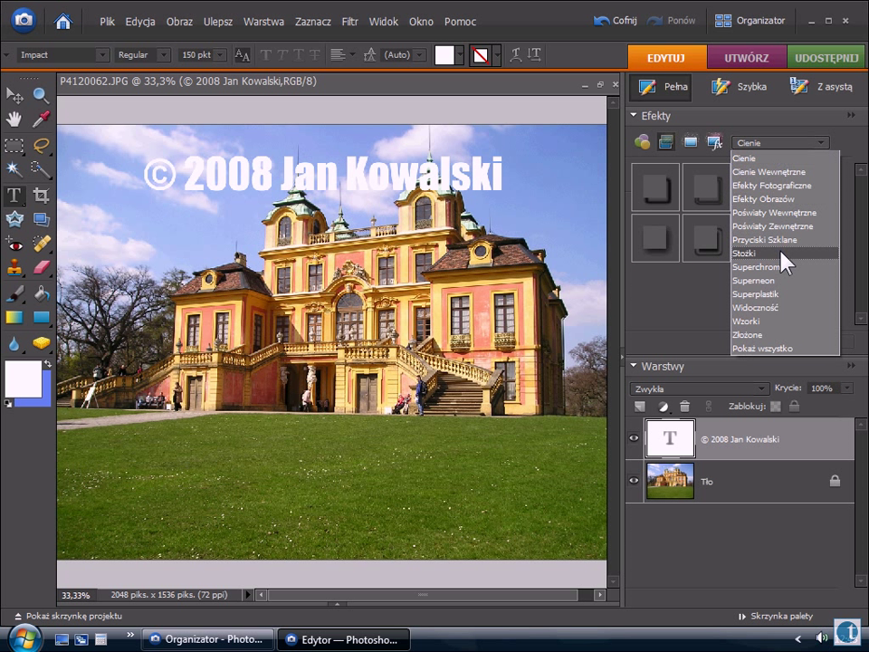
pyautogui.click(779, 254)
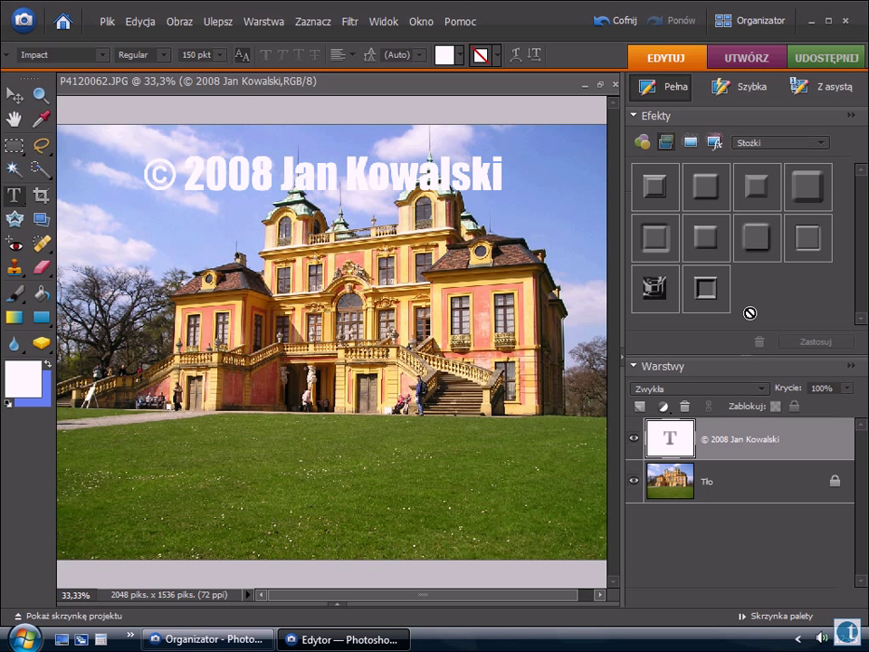
pyautogui.doubleClick(704, 239)
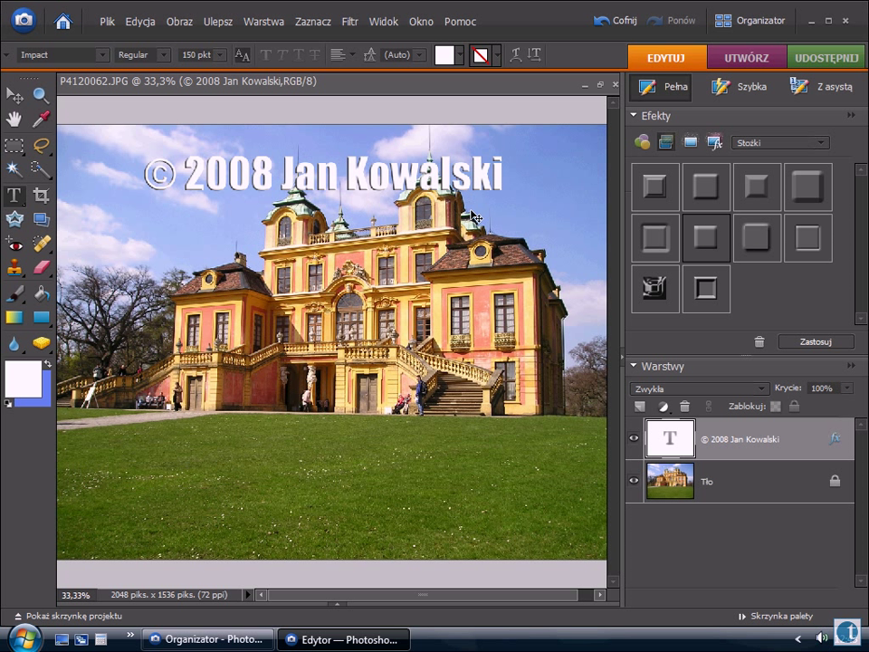
pyautogui.hotkey('ctrl', '+')
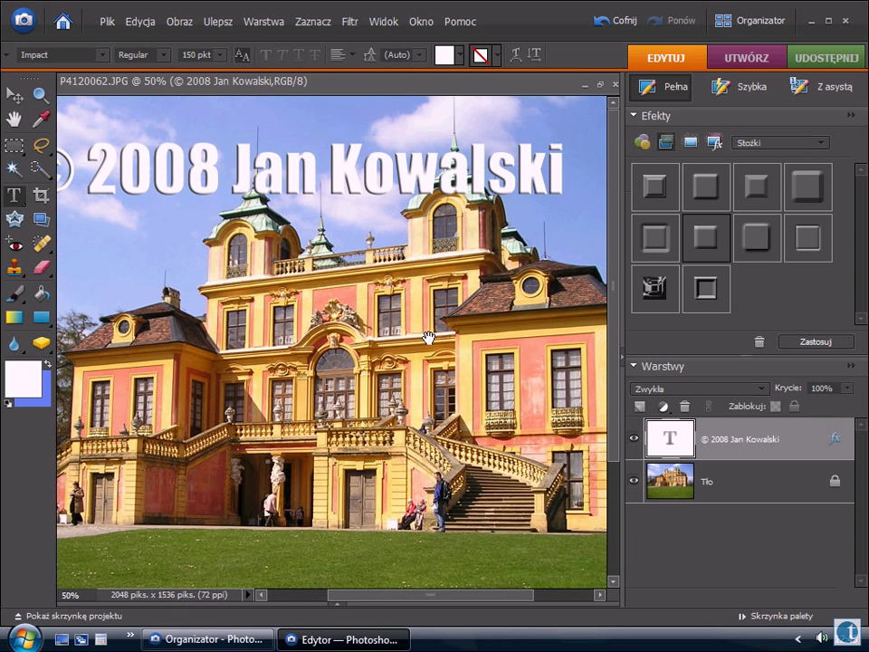
# - Set the copyright text layer's blend mode to Multiply (Mnożenie)
pyautogui.moveTo(427, 338); pyautogui.dragTo(469, 341)
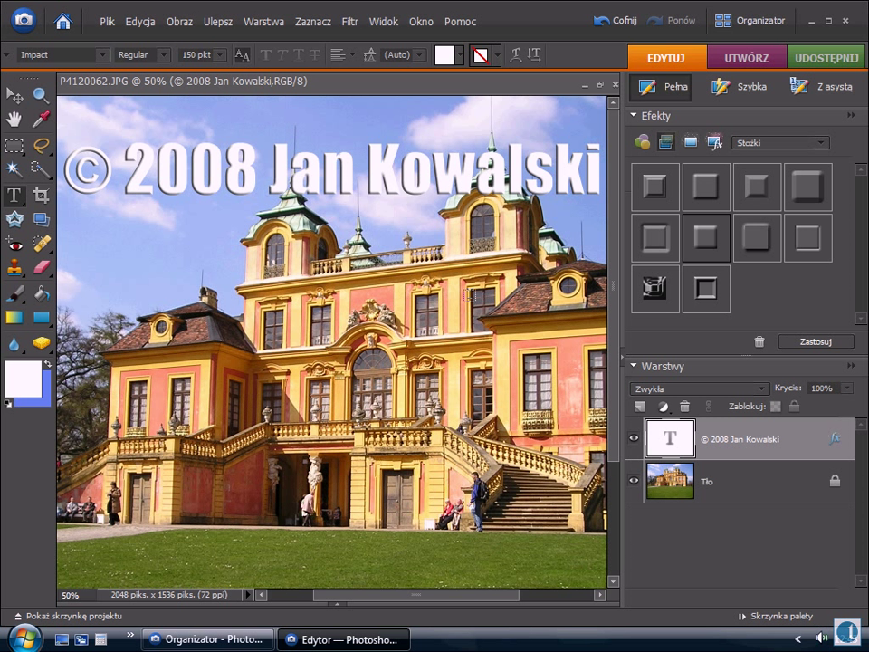
pyautogui.click(675, 390)
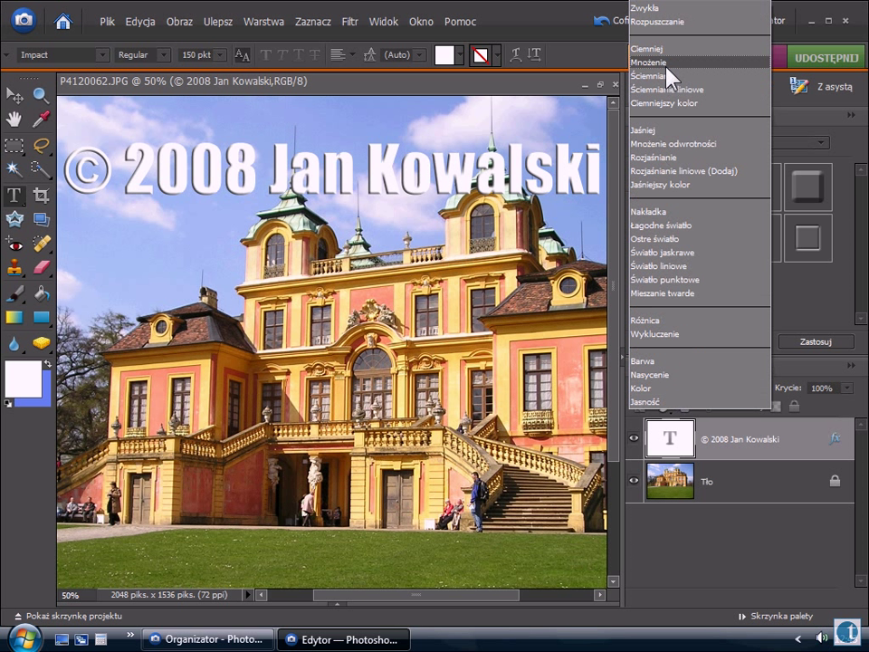
pyautogui.click(673, 61)
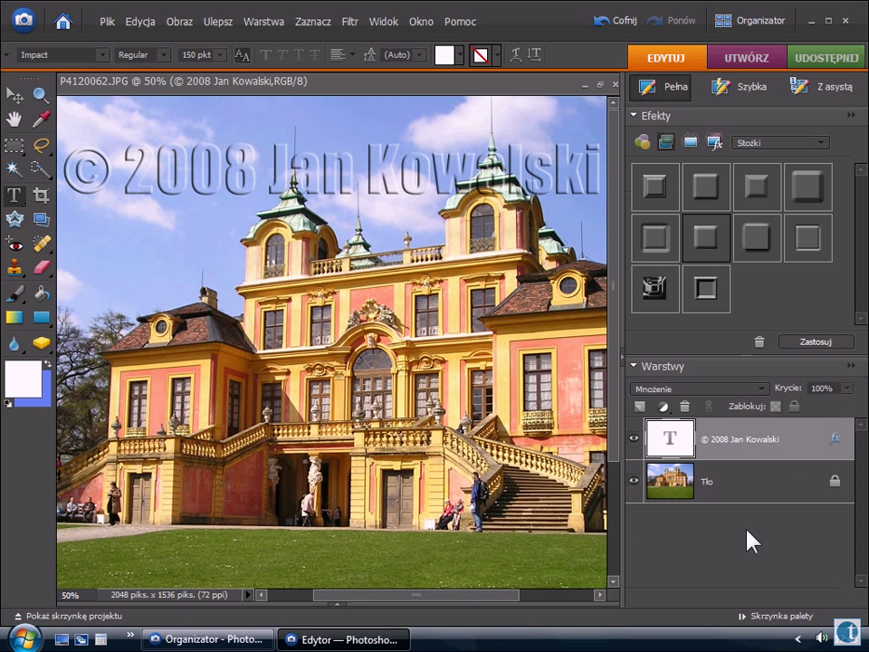
# - Reduce the text layer's bevel size from 5 px to 2 px
pyautogui.doubleClick(837, 443)
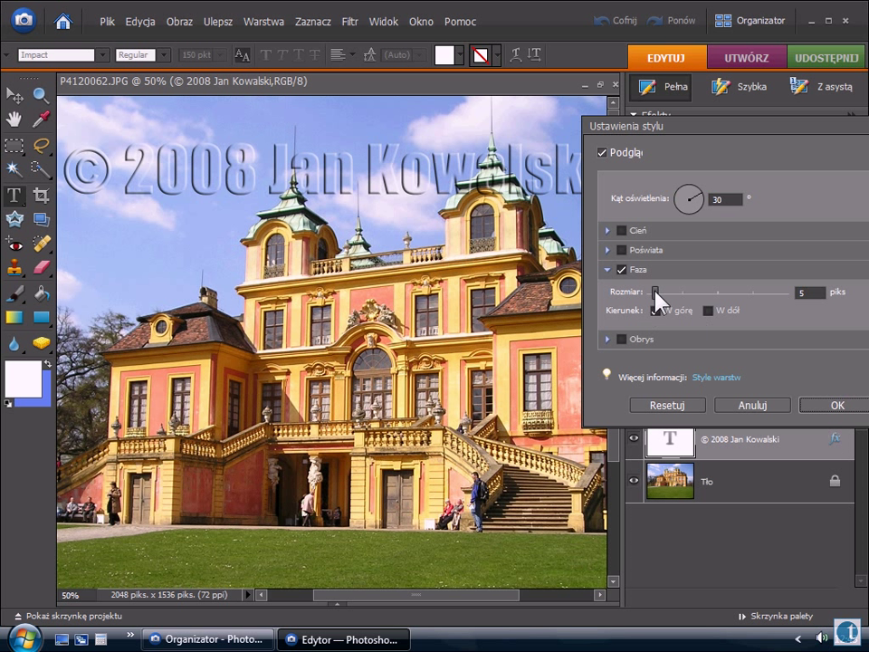
pyautogui.moveTo(657, 298); pyautogui.dragTo(652, 293)
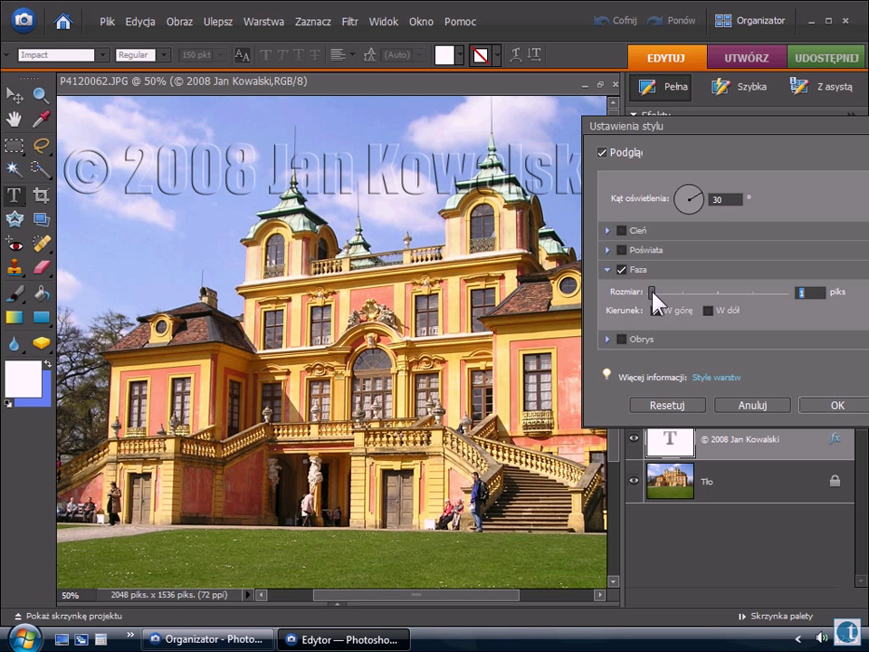
pyautogui.moveTo(656, 292); pyautogui.dragTo(654, 295)
pyautogui.click(847, 405)
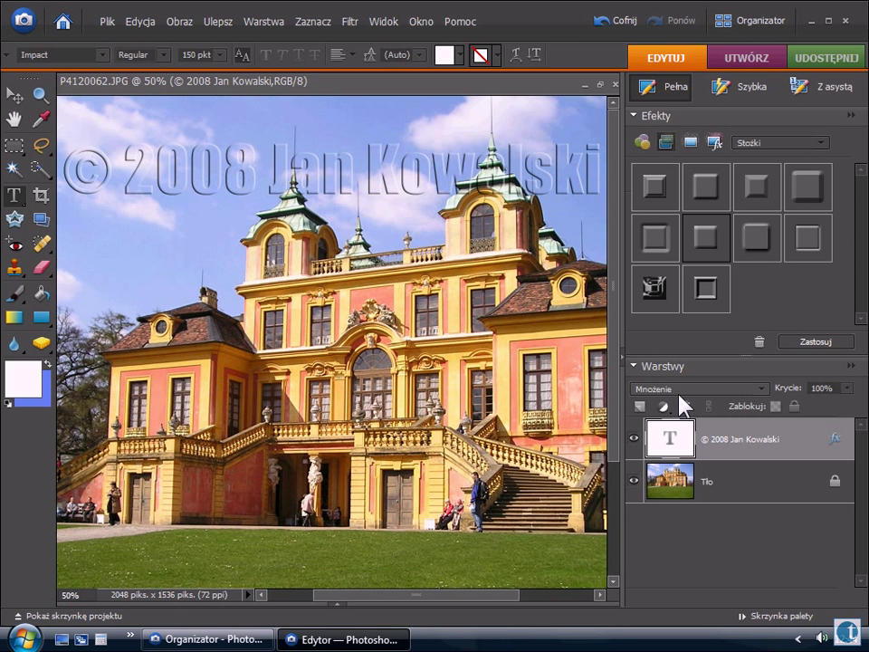
pyautogui.hotkey('ctrl', '-')
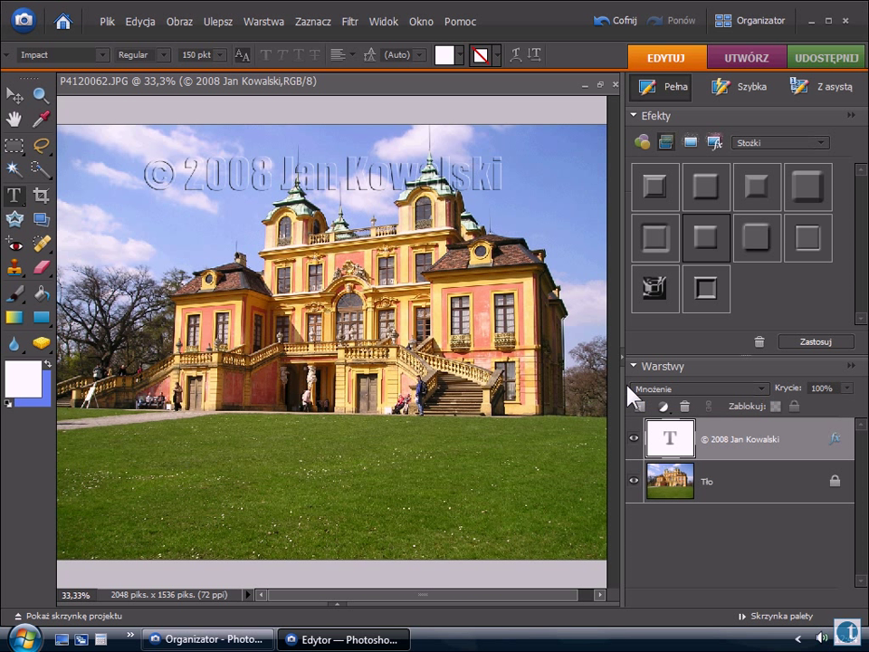
# - Drag the copyright text from the sky down onto the lawn at the castle's base
pyautogui.click(15, 94)
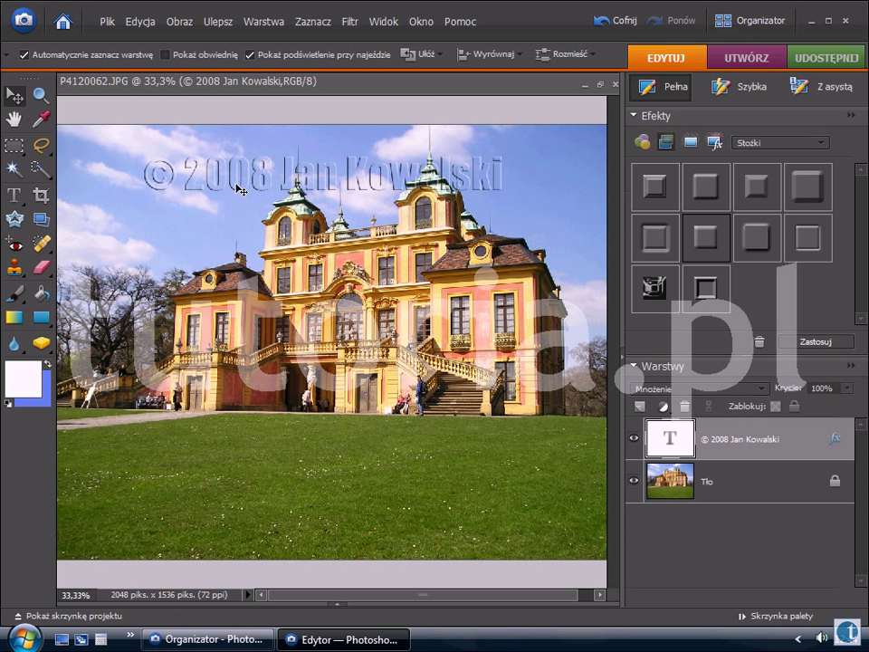
pyautogui.moveTo(237, 186)
pyautogui.mouseDown()
pyautogui.moveTo(218, 490)
pyautogui.moveTo(252, 447)
pyautogui.moveTo(253, 431)
pyautogui.moveTo(246, 457)
pyautogui.mouseUp()
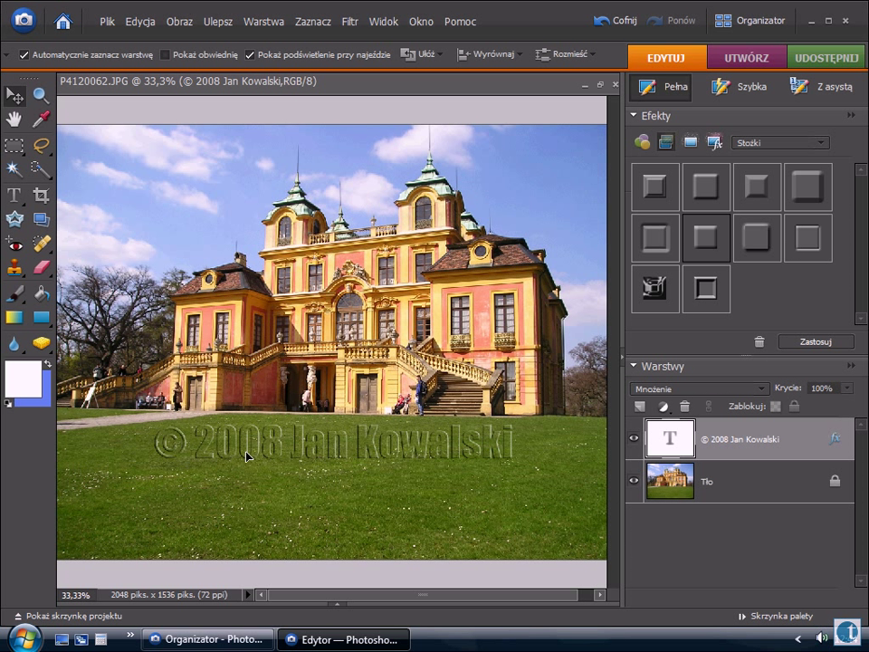
pyautogui.moveTo(247, 458)
pyautogui.mouseDown()
pyautogui.moveTo(253, 499)
pyautogui.moveTo(249, 428)
pyautogui.mouseUp()
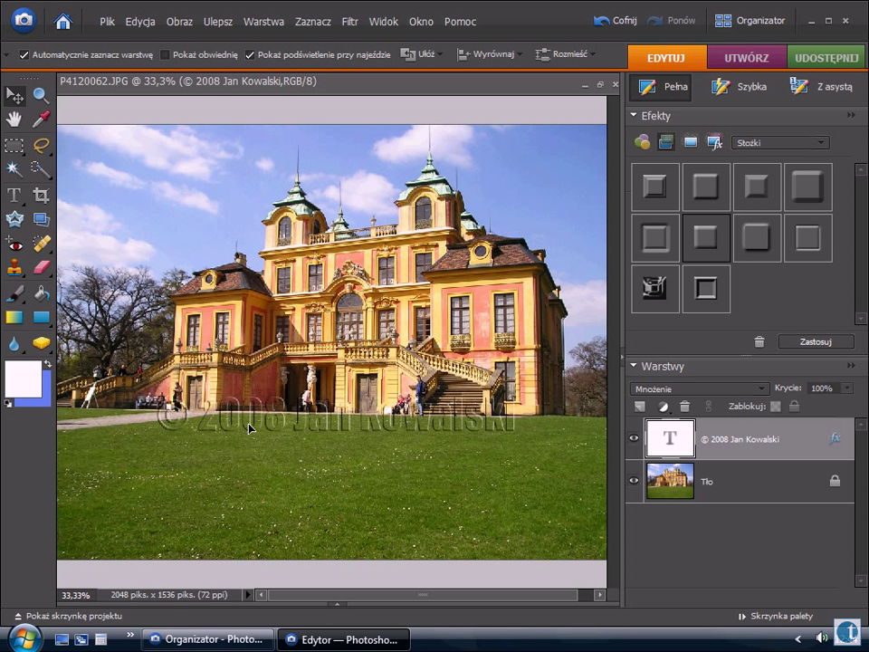